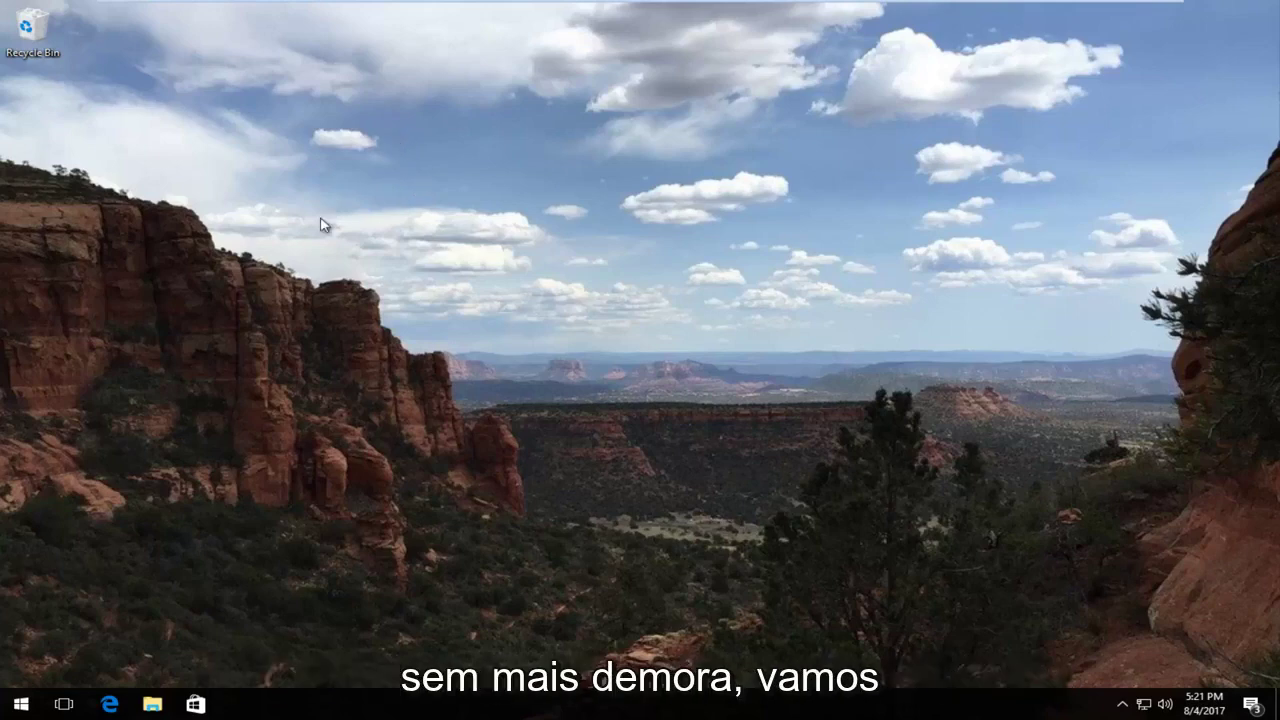
Launch Edge maximized and search Google for 'direct runtime web installer'.
{"action": "left_click", "coordinate": [110, 704]}
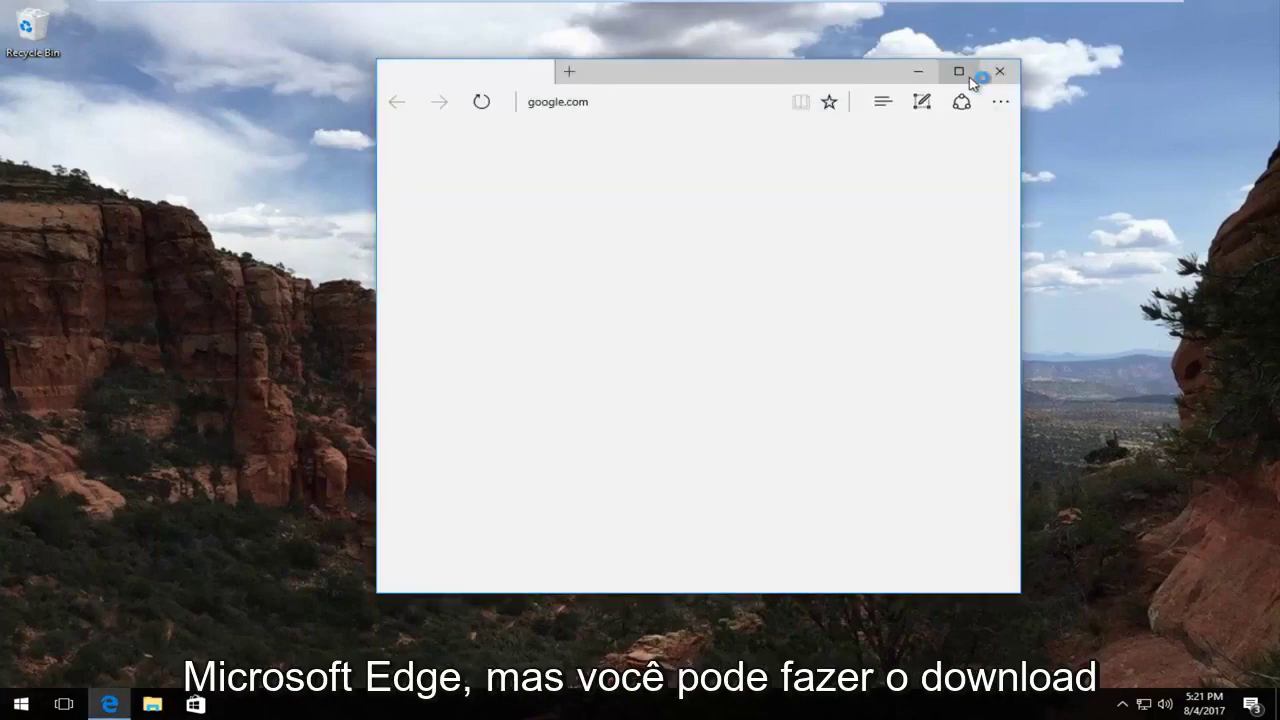
{"action": "left_click", "coordinate": [968, 72]}
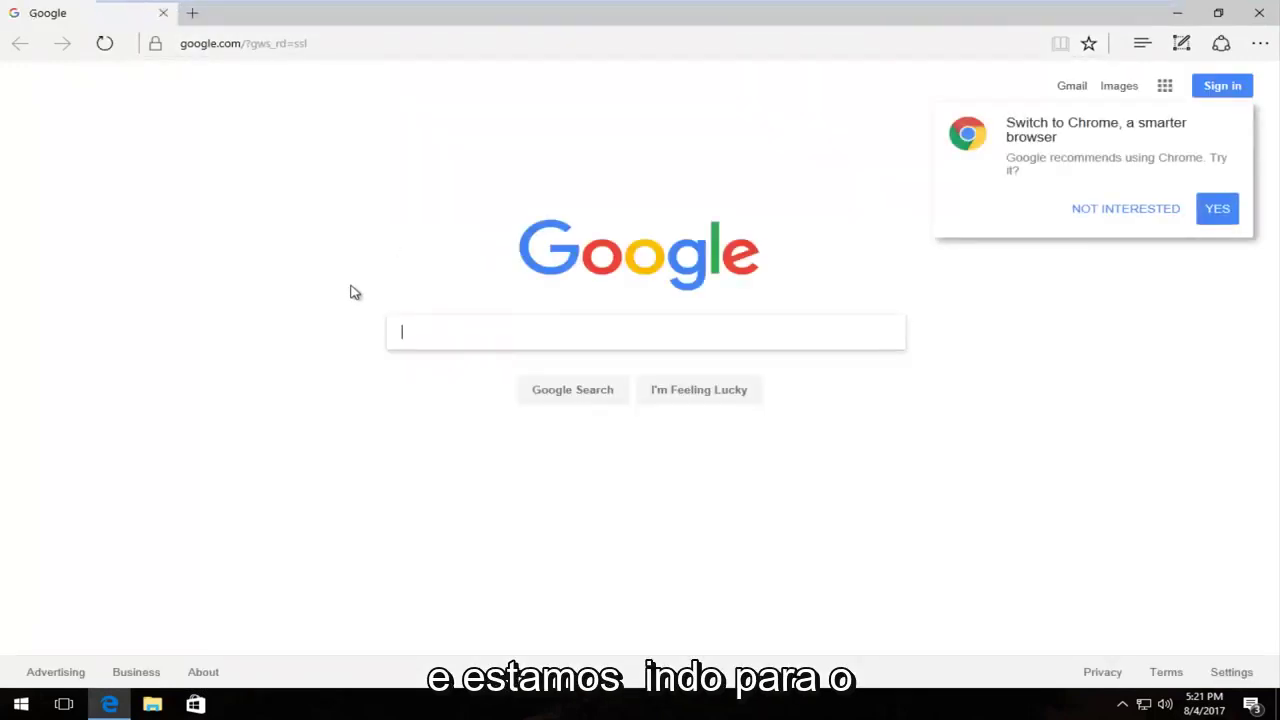
{"action": "type", "text": "direct "}
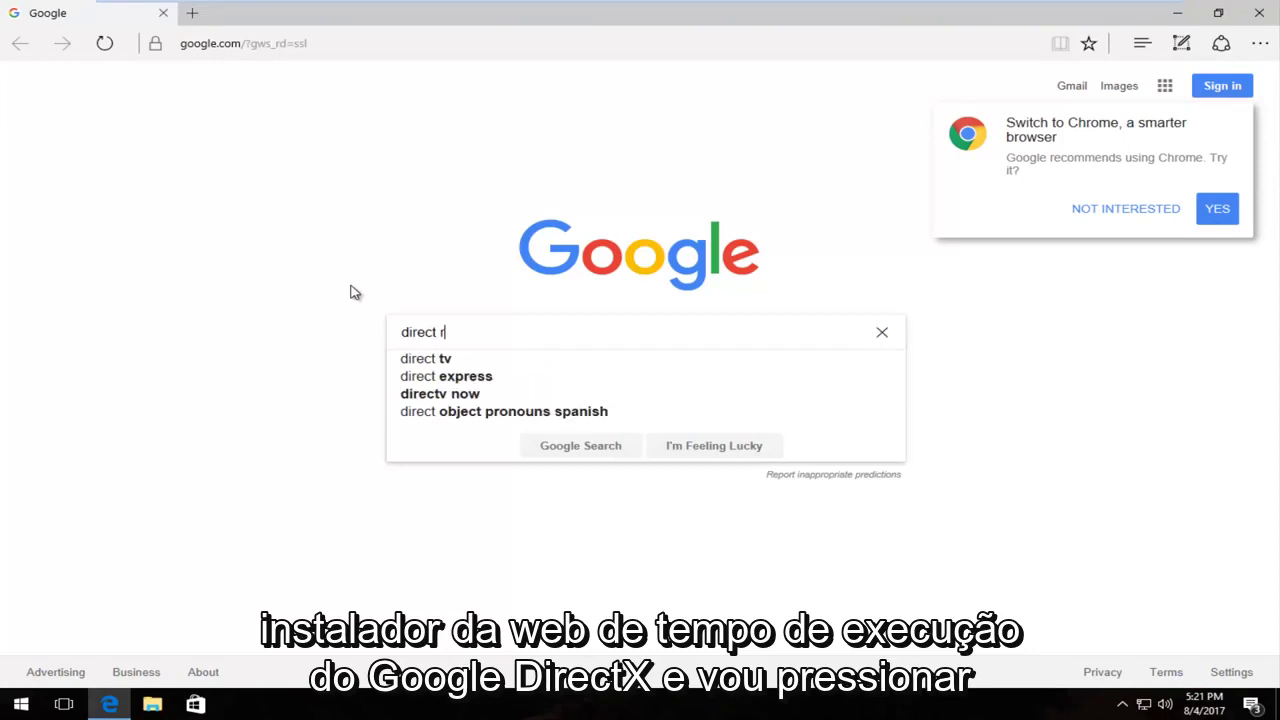
{"action": "type", "text": "runtime "}
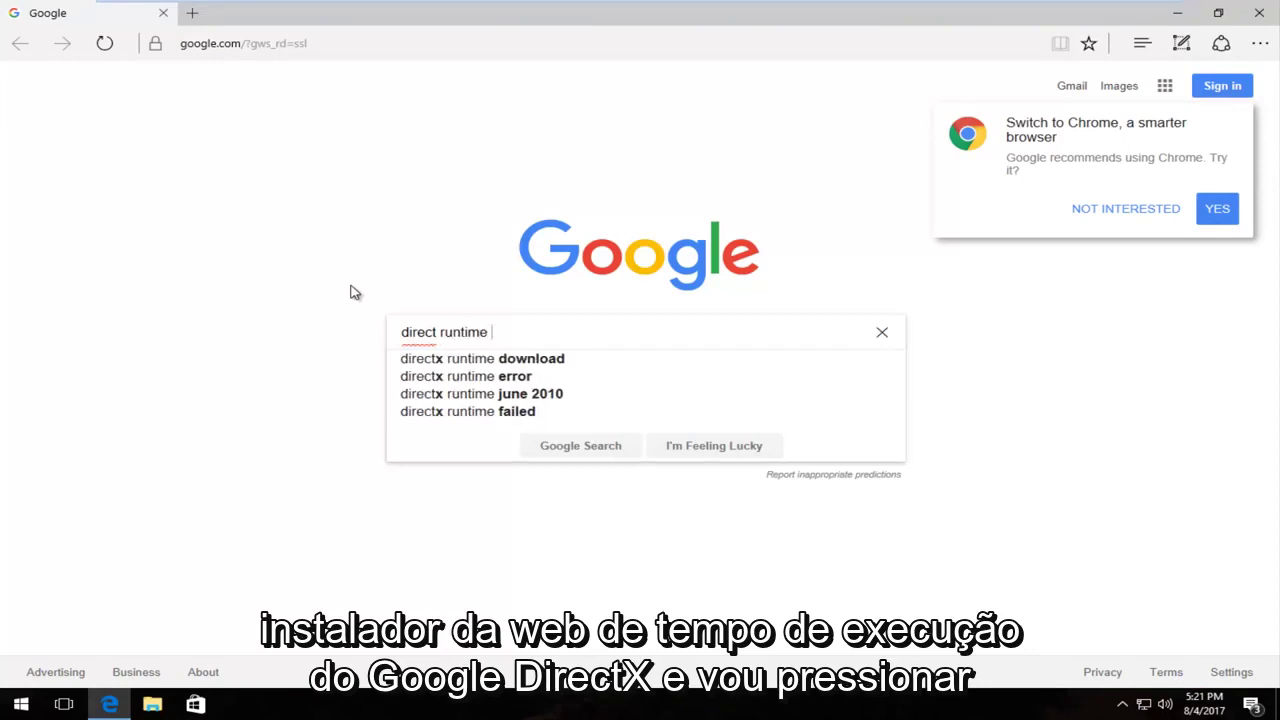
{"action": "type", "text": "web"}
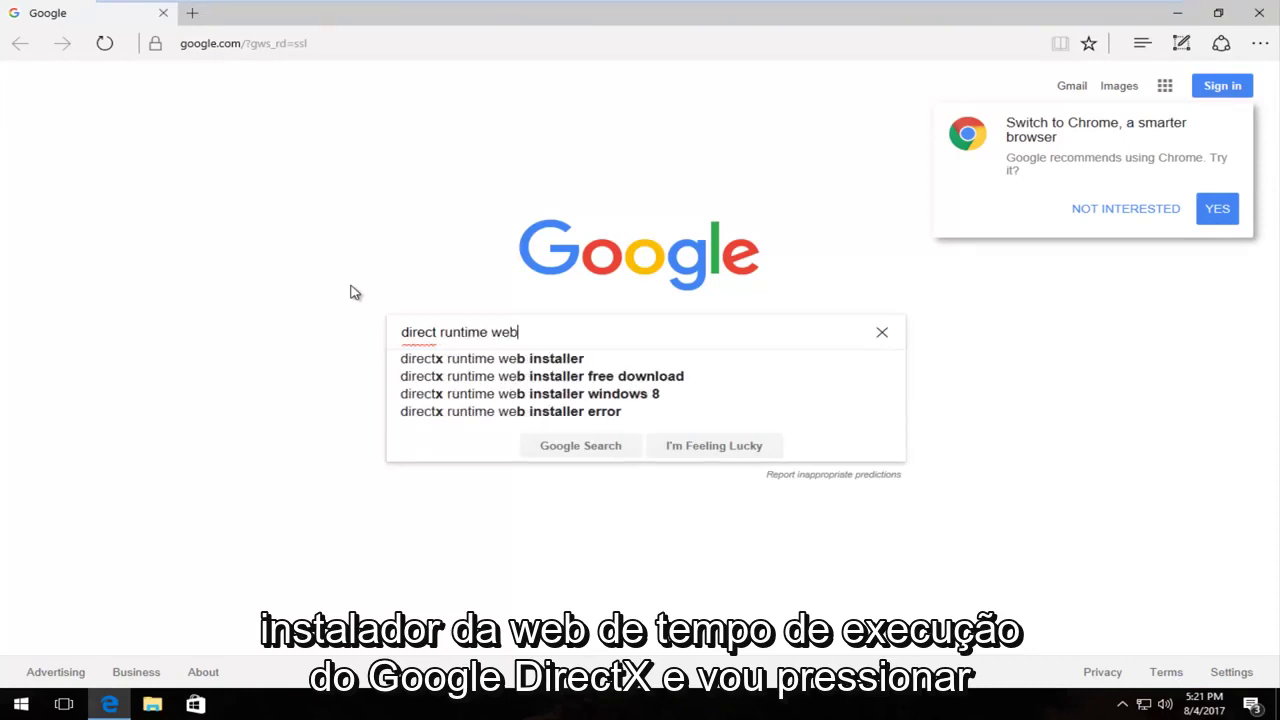
{"action": "type", "text": " installer"}
{"action": "key", "text": "Return"}
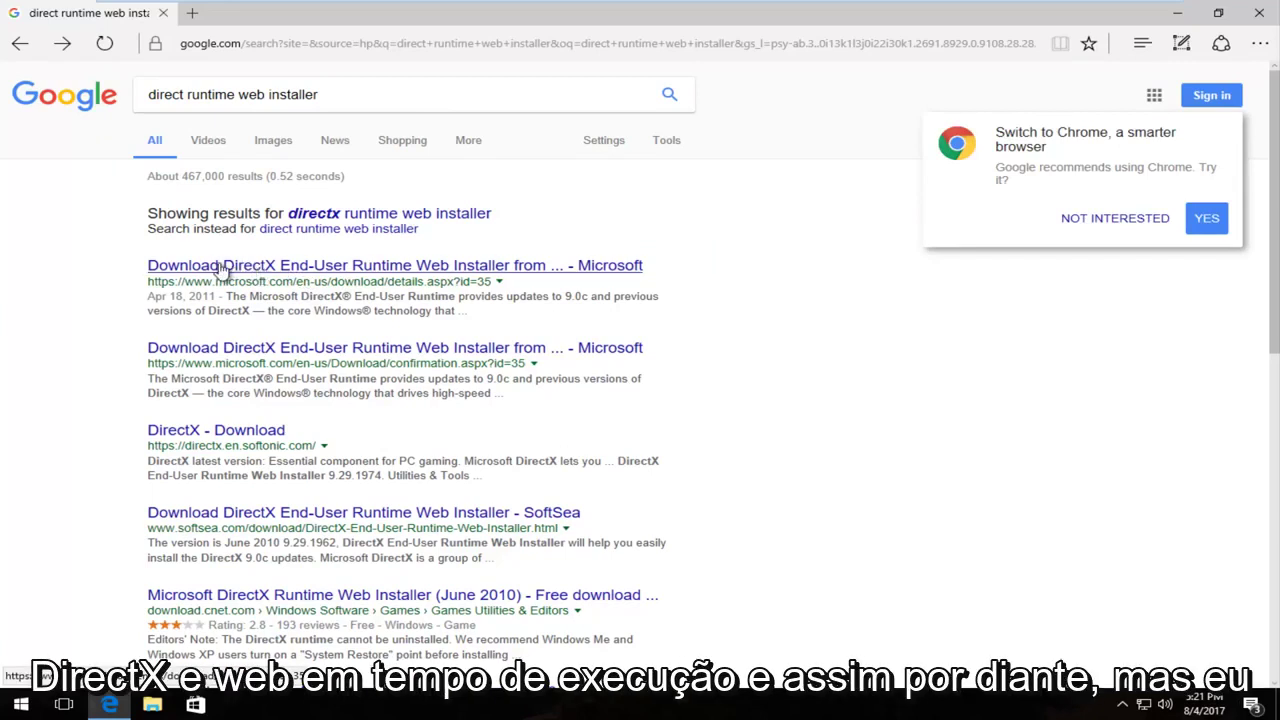
Open the Microsoft DirectX End-User Runtime Web Installer result and scroll to its Download section.
{"action": "left_click", "coordinate": [222, 268]}
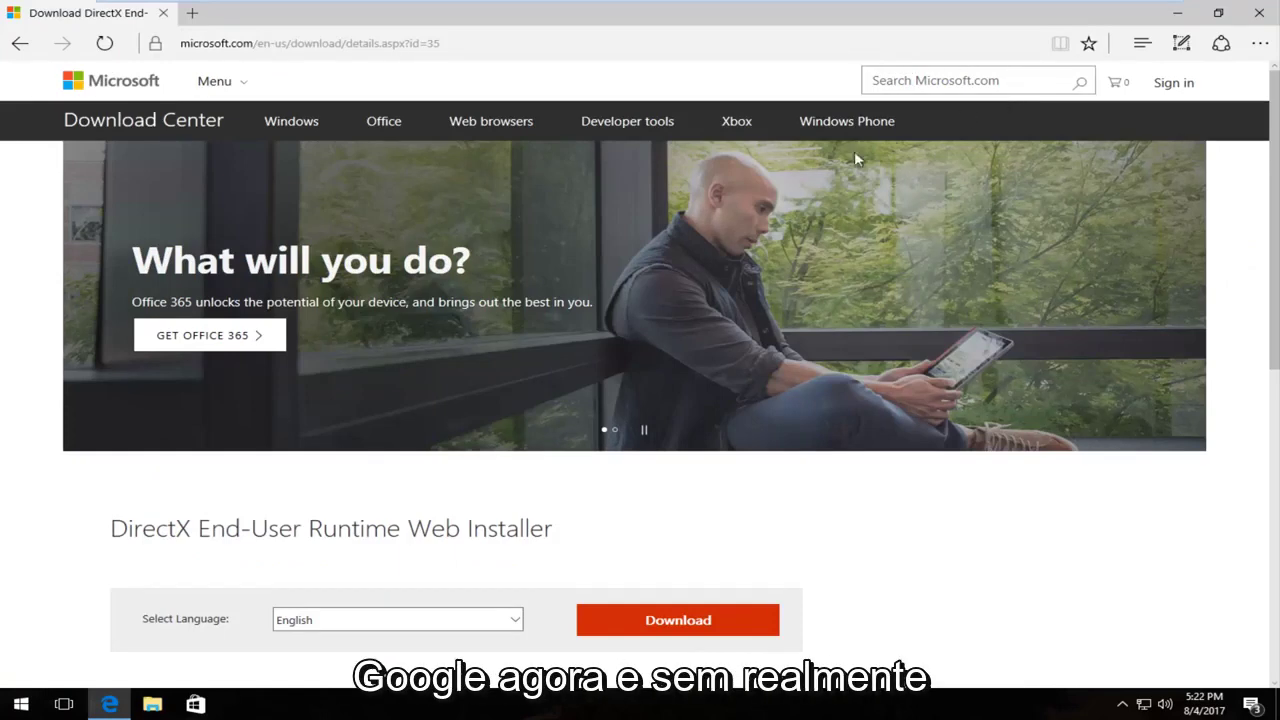
{"action": "scroll", "coordinate": [117, 418], "scroll_direction": "down", "scroll_amount": 3}
{"action": "scroll", "coordinate": [117, 418], "scroll_direction": "up", "scroll_amount": 3}
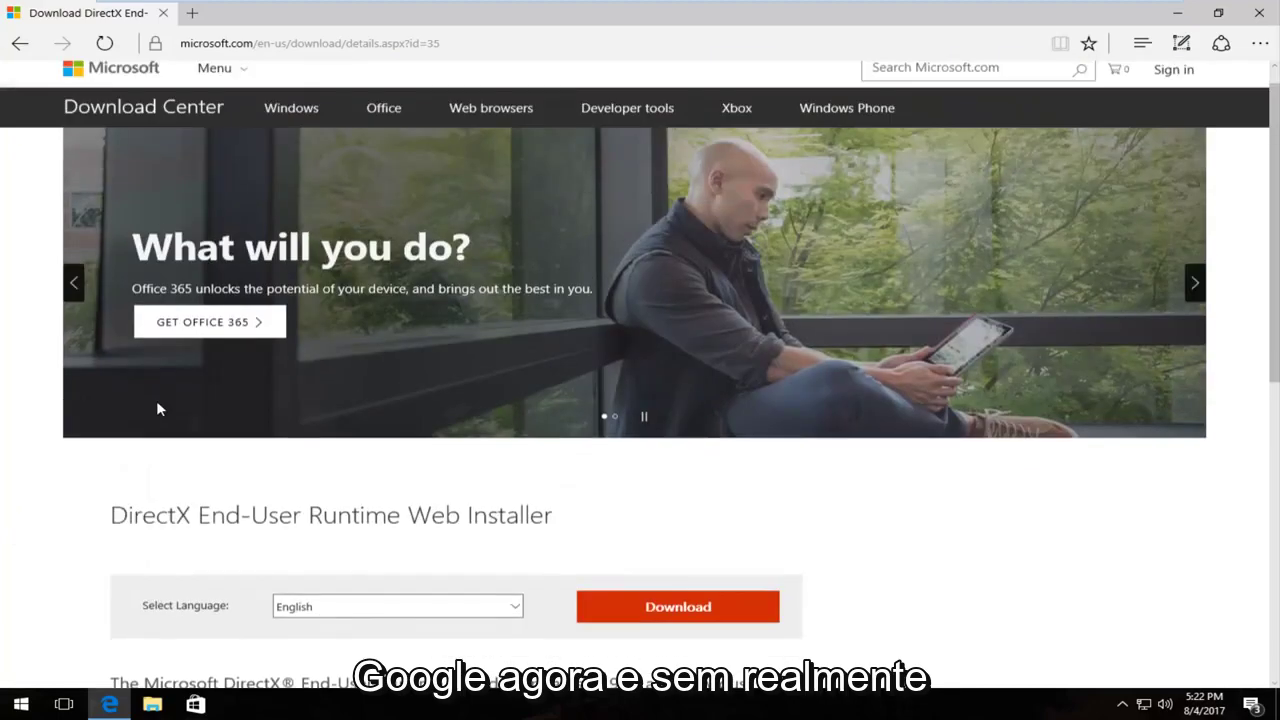
{"action": "scroll", "coordinate": [149, 410], "scroll_direction": "down", "scroll_amount": 2}
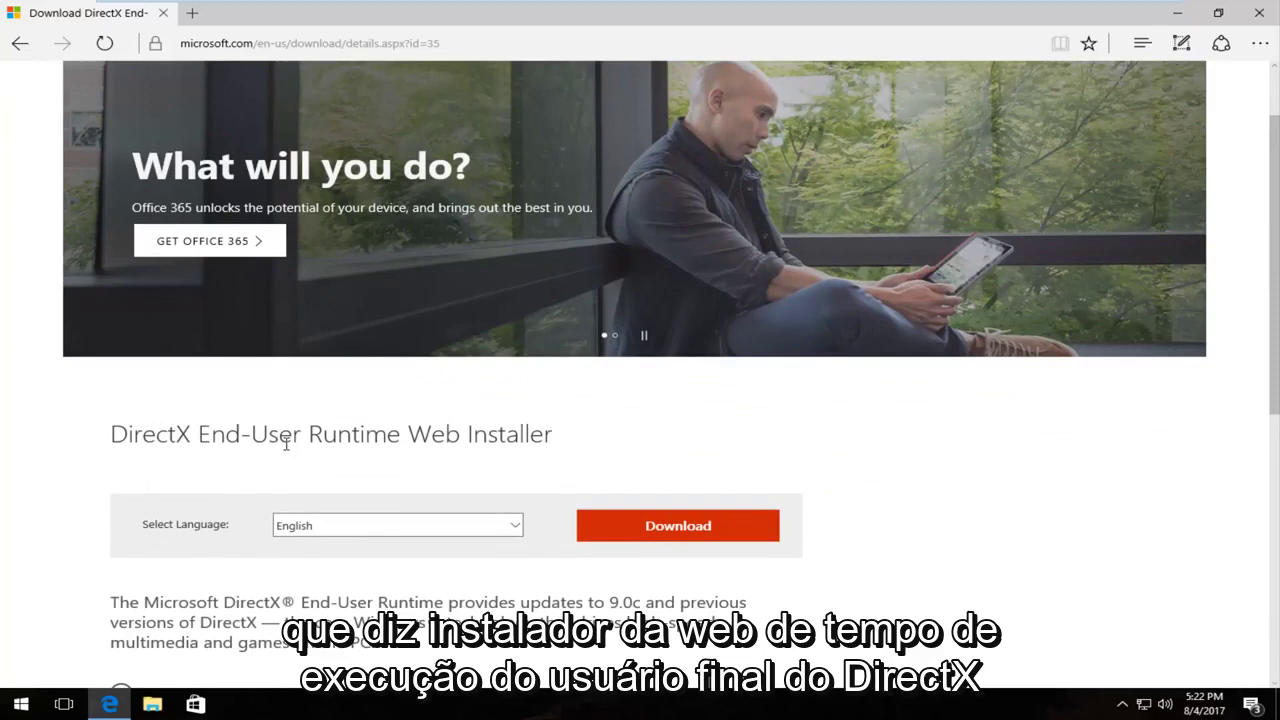
{"action": "scroll", "coordinate": [285, 445], "scroll_direction": "down", "scroll_amount": 1}
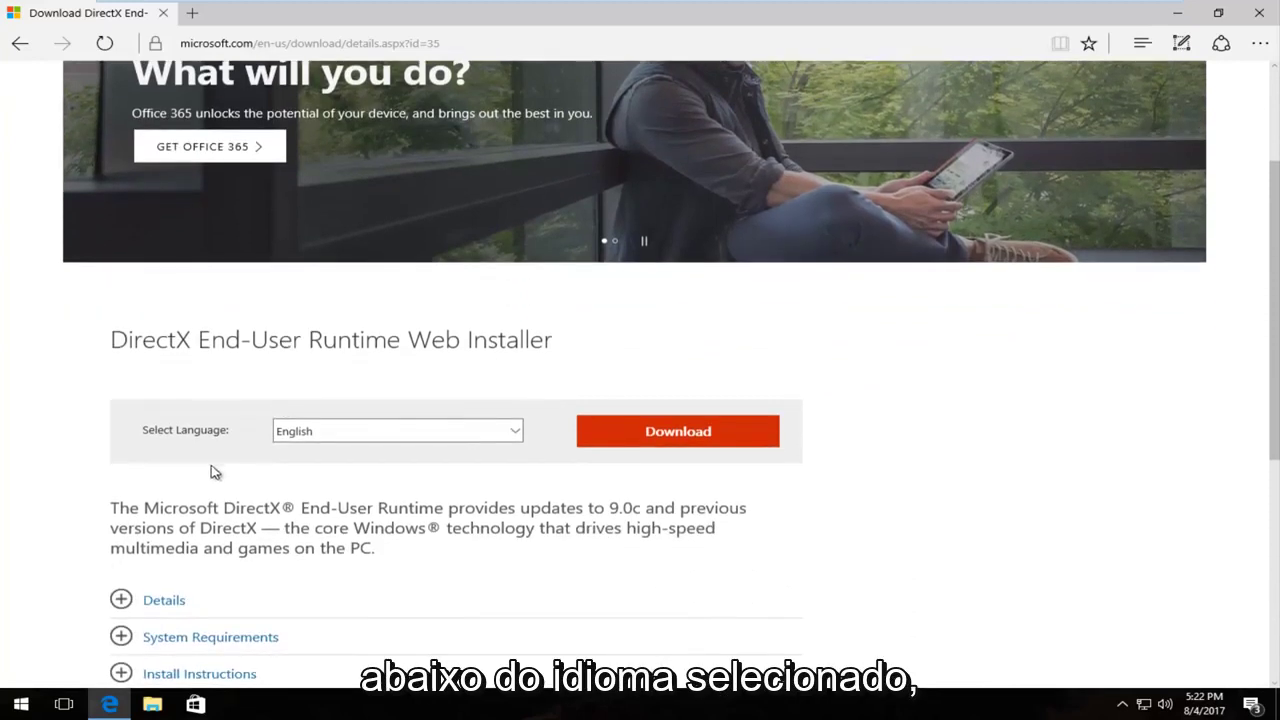
{"action": "scroll", "coordinate": [348, 434], "scroll_direction": "down", "scroll_amount": 1}
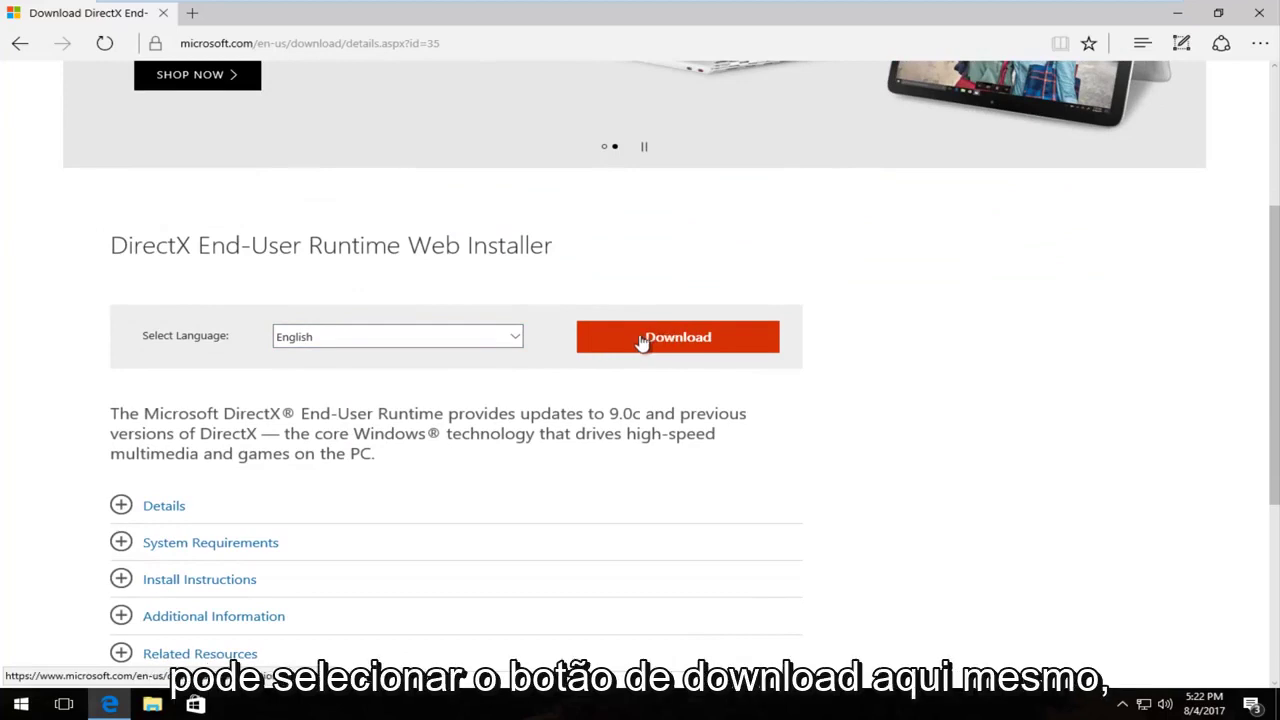
Download the web installer, unchecking the MSN homepage & Bing offer and continuing without extras.
{"action": "left_click", "coordinate": [660, 340]}
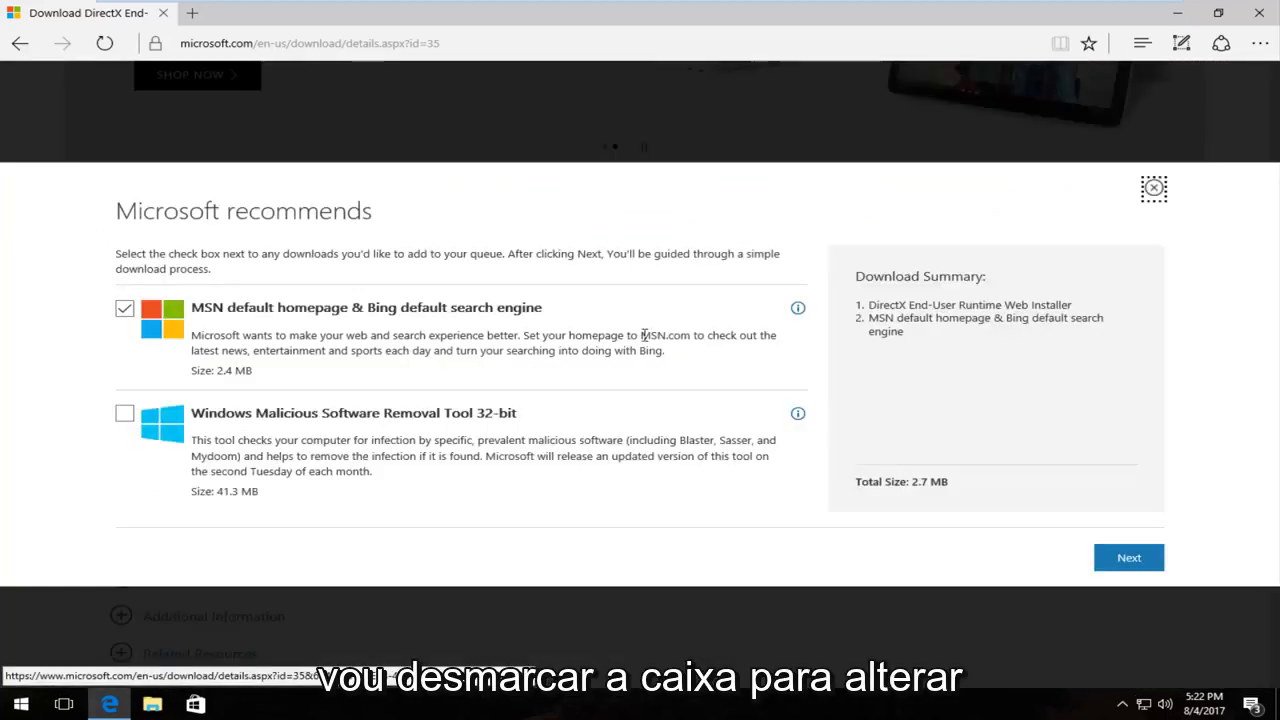
{"action": "left_click", "coordinate": [125, 311]}
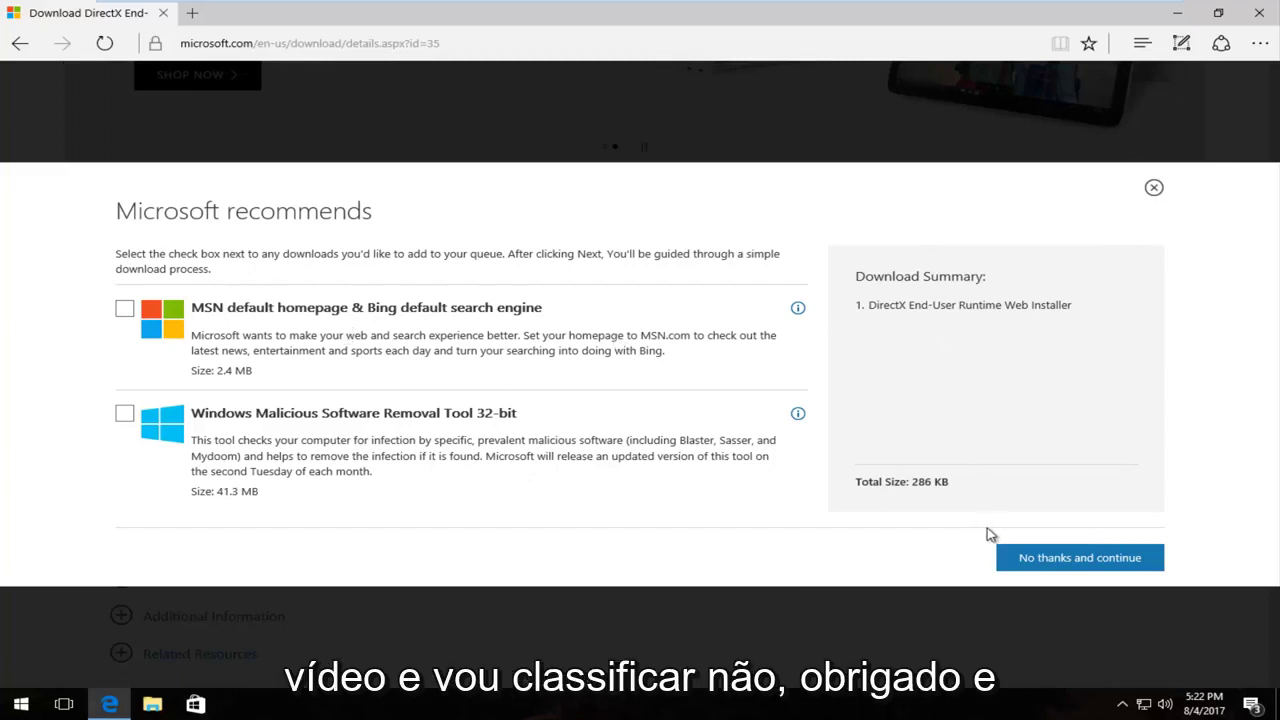
{"action": "left_click", "coordinate": [1055, 559]}
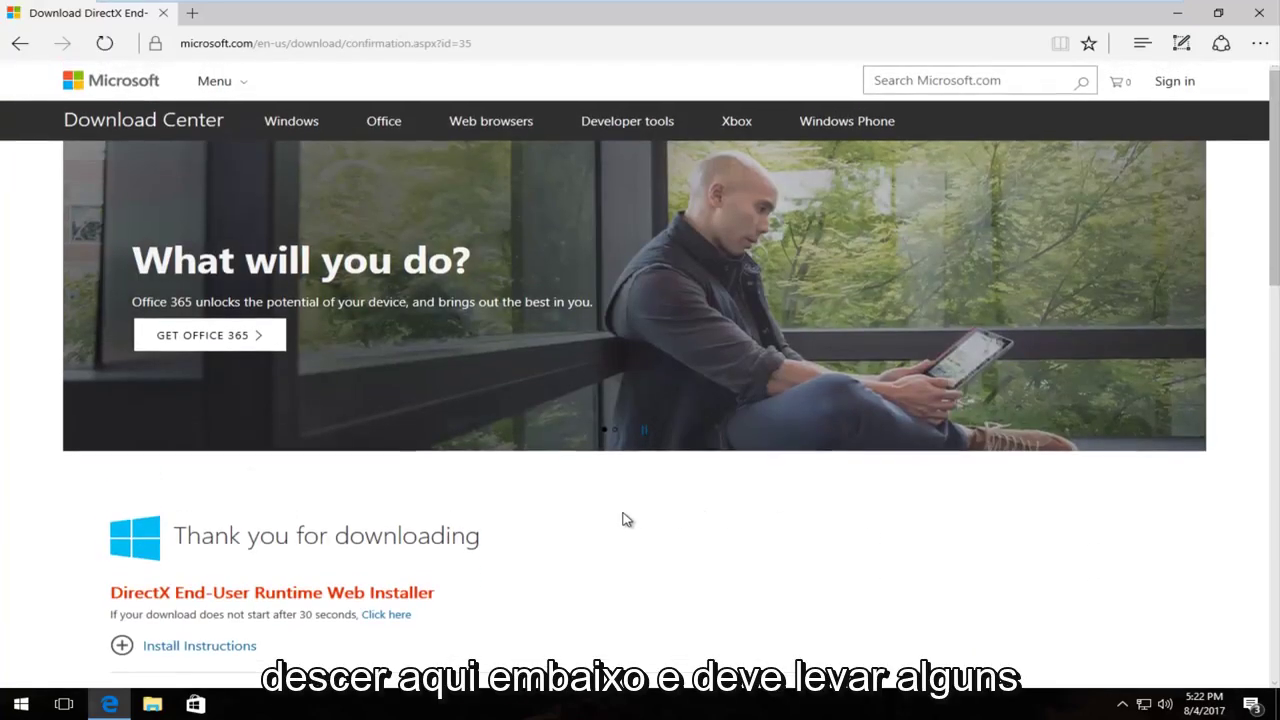
Save dxwebsetup.exe from the Edge download bar.
{"action": "scroll", "coordinate": [627, 519], "scroll_direction": "down", "scroll_amount": 2}
{"action": "scroll", "coordinate": [623, 517], "scroll_direction": "down", "scroll_amount": 2}
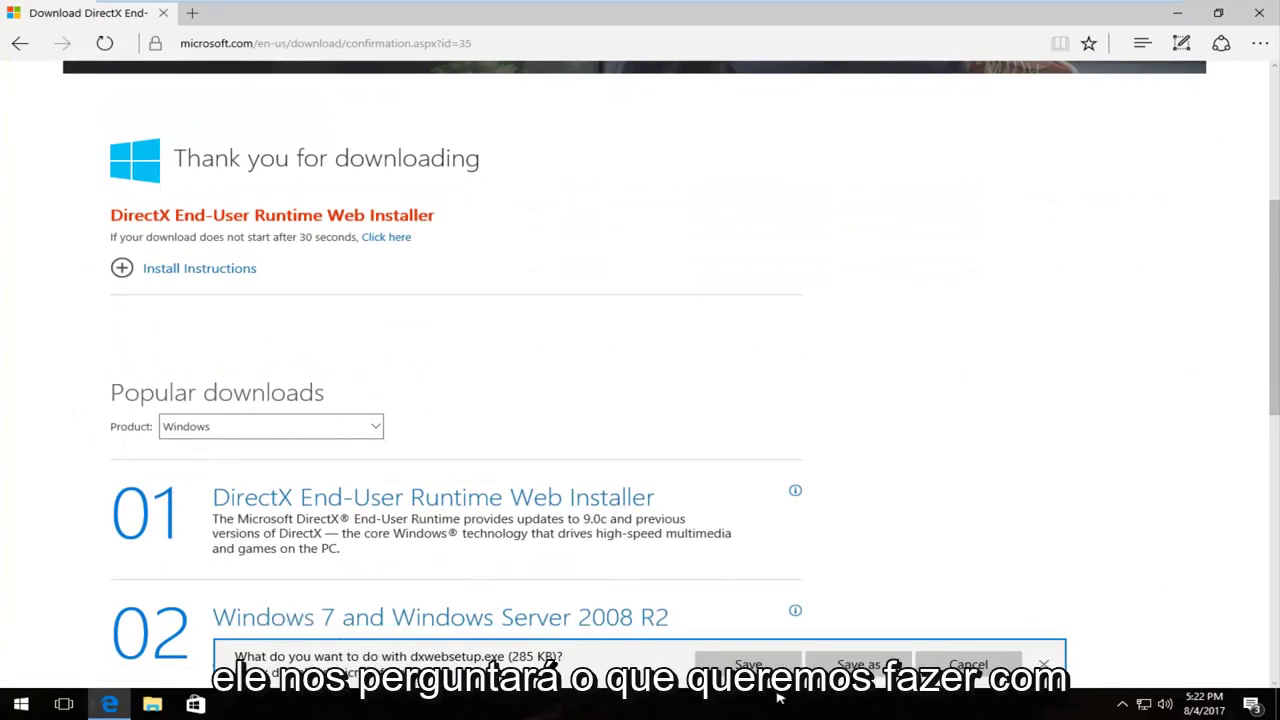
{"action": "left_click", "coordinate": [747, 664]}
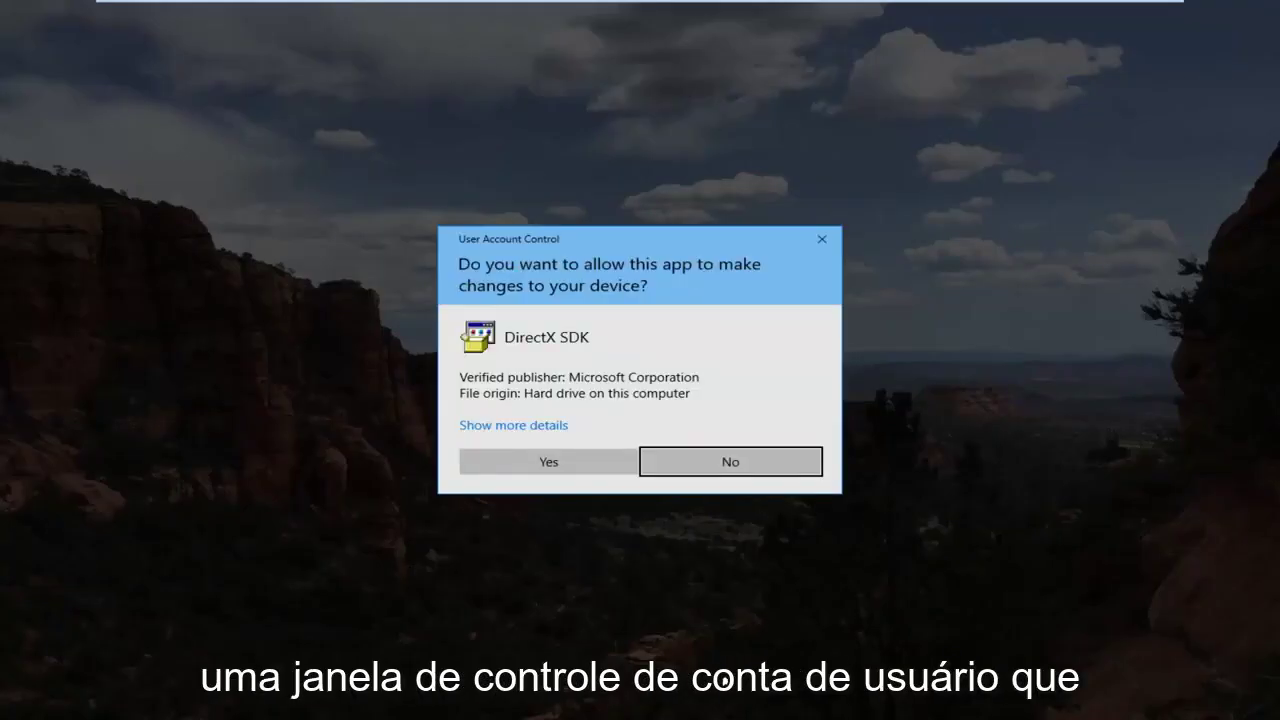
Allow the installer through UAC, accept the license agreement, and opt out of the Bing Bar.
{"action": "left_click", "coordinate": [574, 466]}
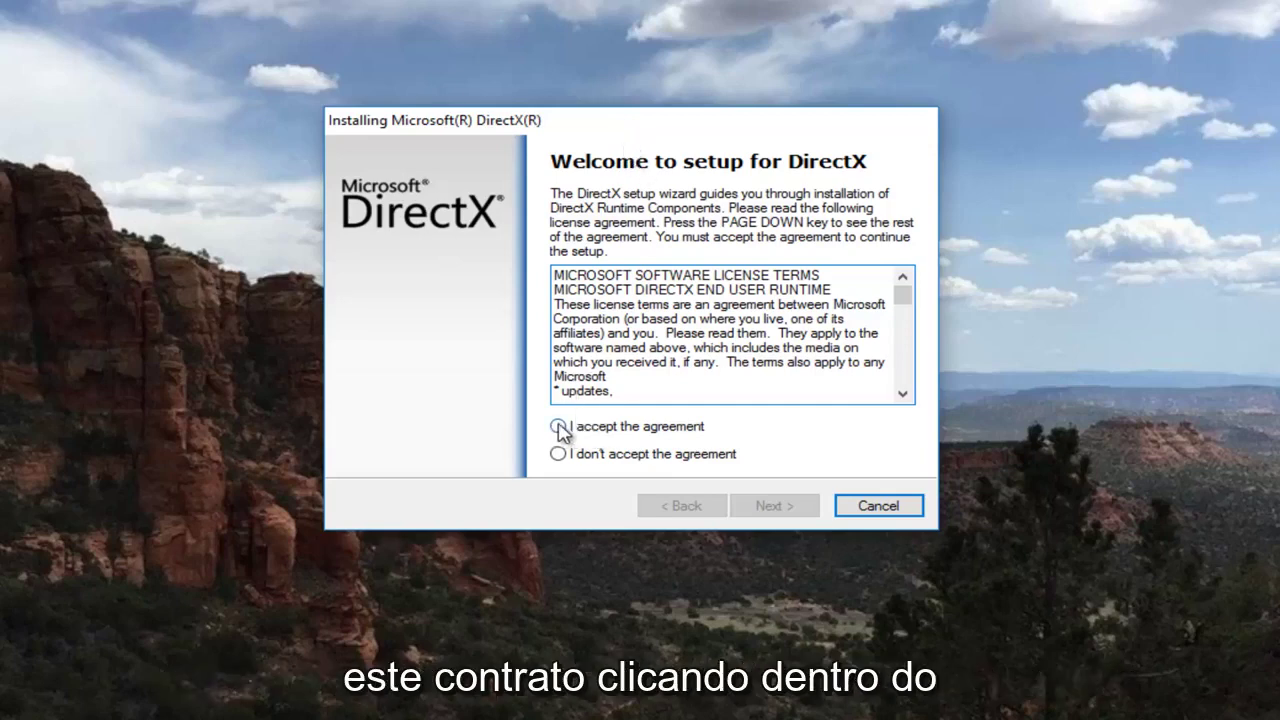
{"action": "left_click", "coordinate": [560, 427]}
{"action": "scroll", "coordinate": [737, 346], "scroll_direction": "down", "scroll_amount": 1}
{"action": "scroll", "coordinate": [728, 346], "scroll_direction": "down", "scroll_amount": 1}
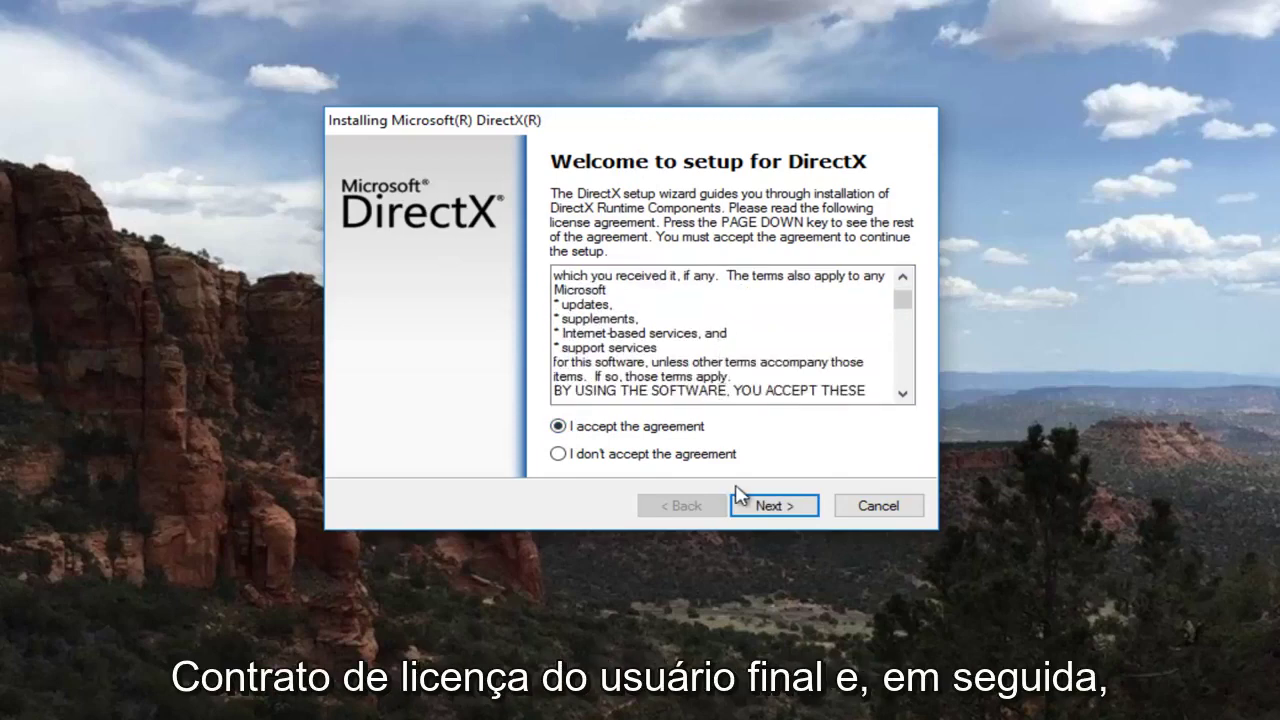
{"action": "left_click", "coordinate": [766, 508]}
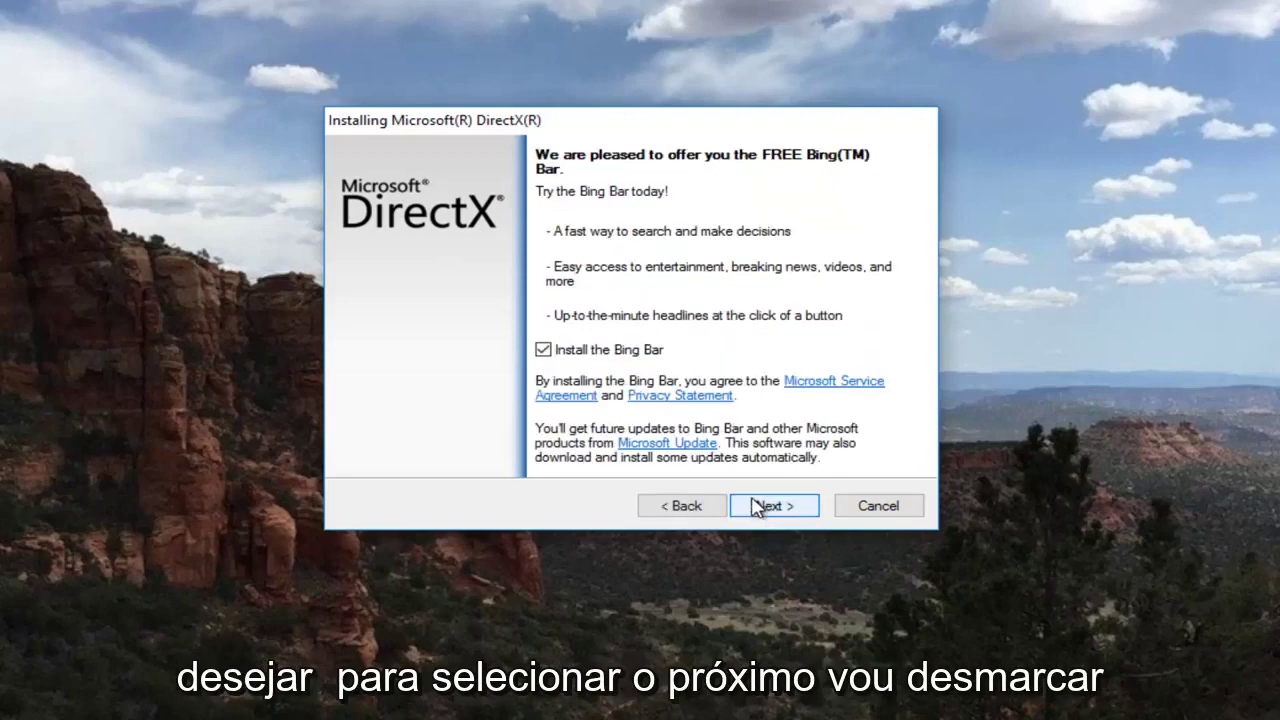
{"action": "left_click", "coordinate": [543, 352]}
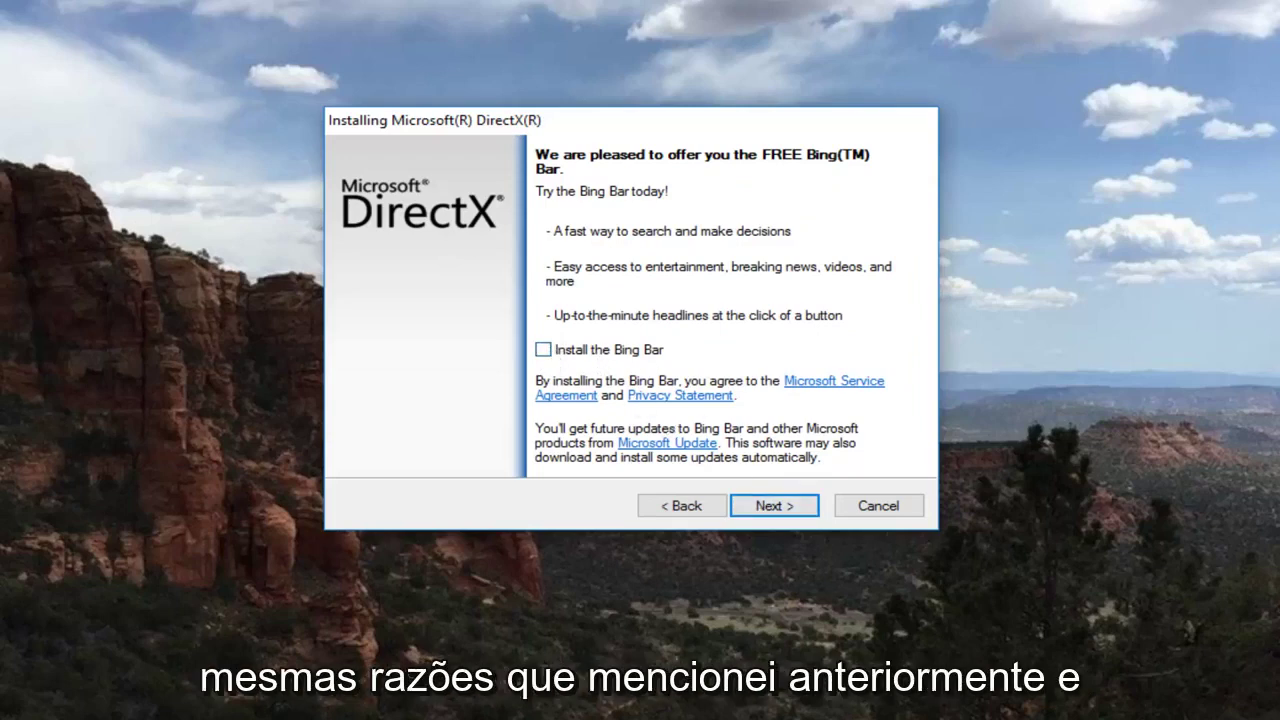
{"action": "left_click", "coordinate": [765, 507]}
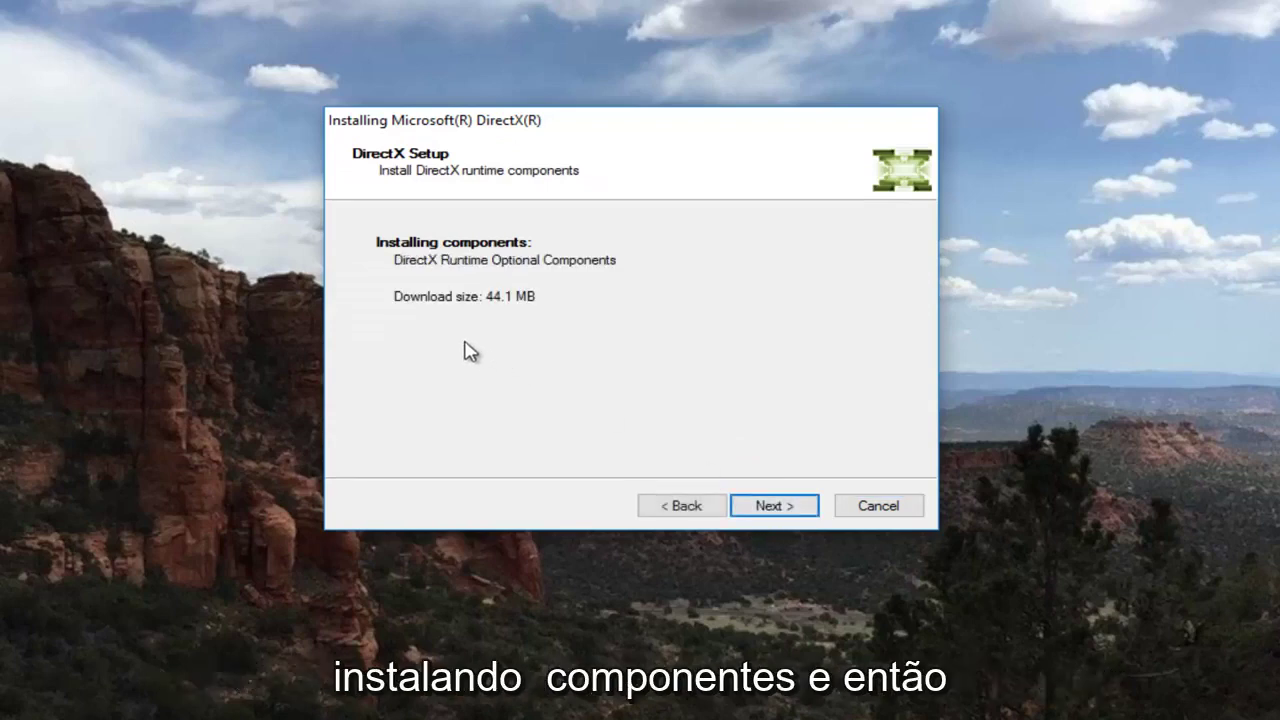
Start downloading and installing the 44.1 MB DirectX Runtime Optional Components.
{"action": "left_click", "coordinate": [771, 515]}
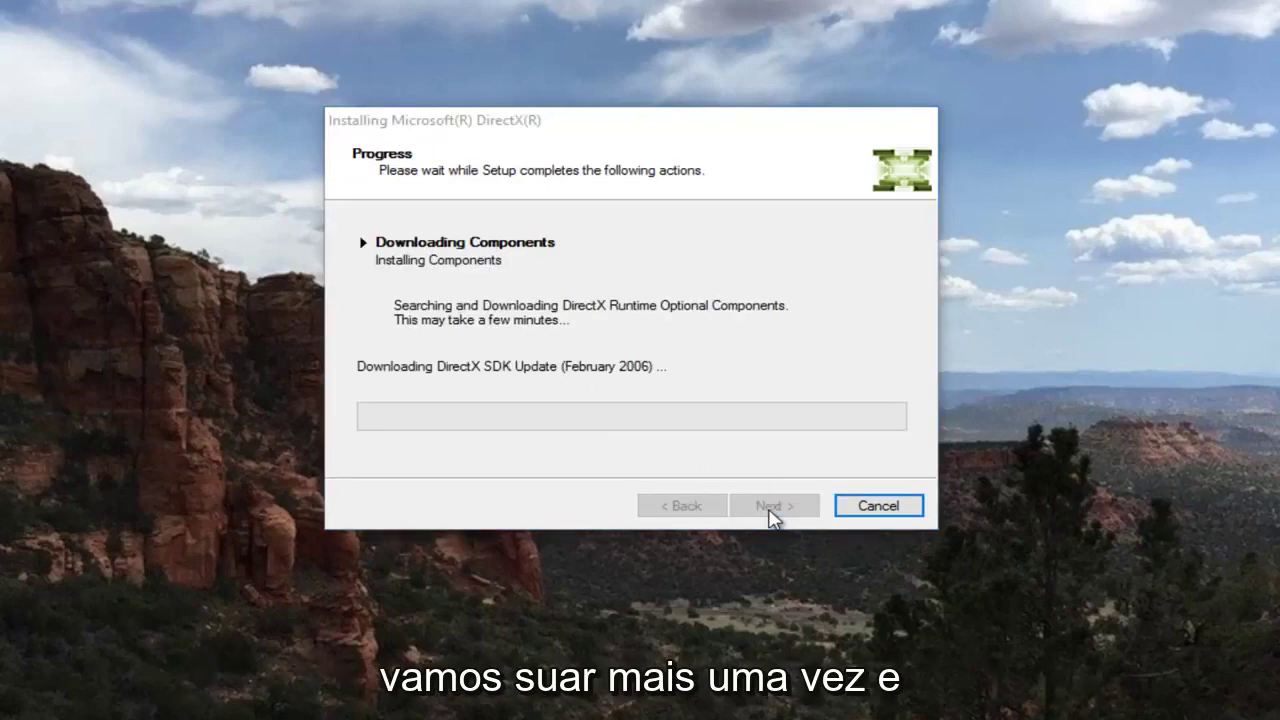